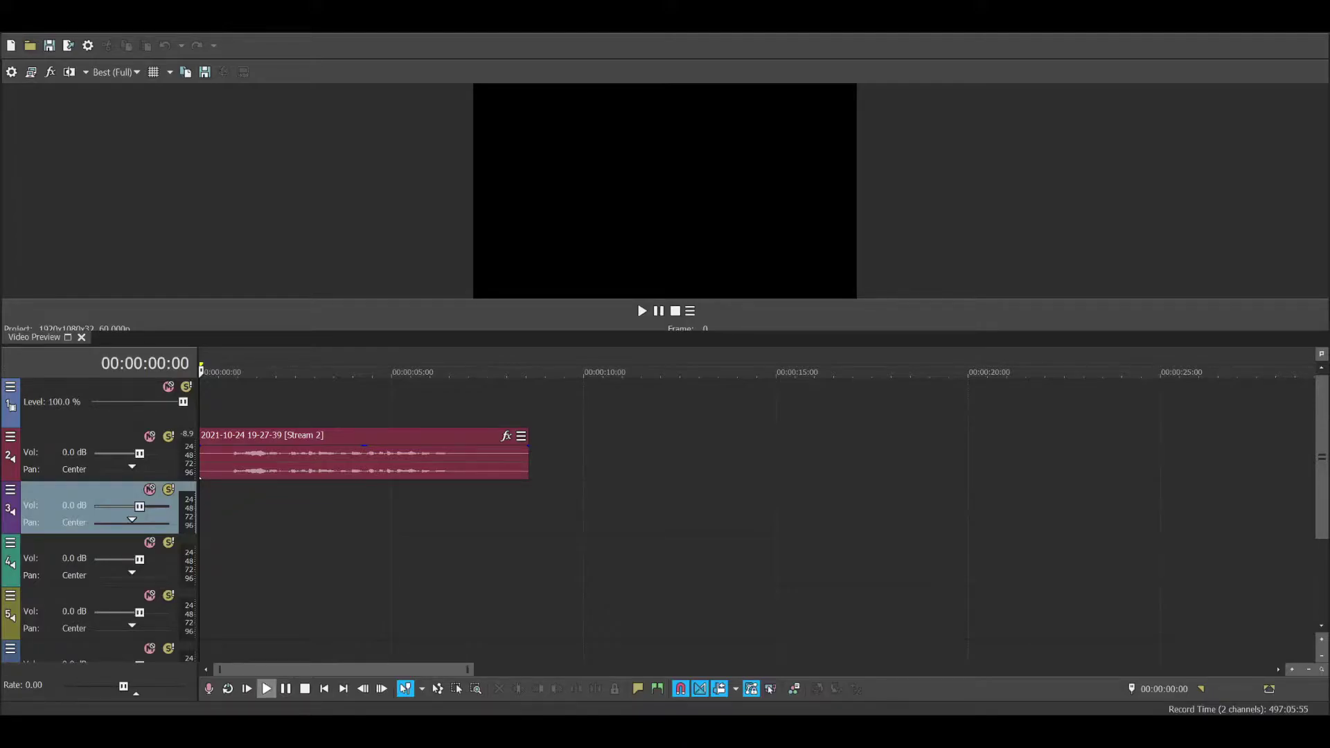
Play the audio clip from the start at normal 1x speed.
{"action": "left_click", "coordinate": [266, 688]}
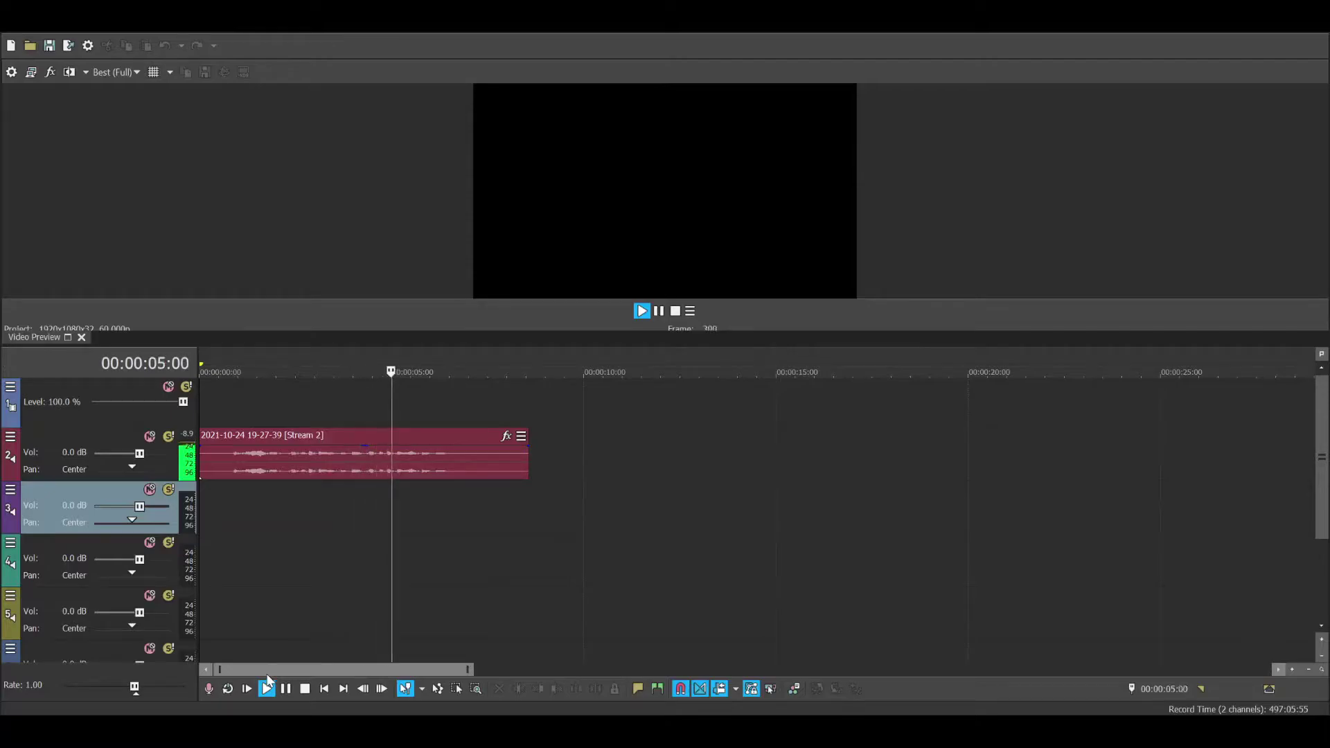
Preview the clip at a playback rate of 2, then stop back at the start.
{"action": "left_click", "coordinate": [305, 688]}
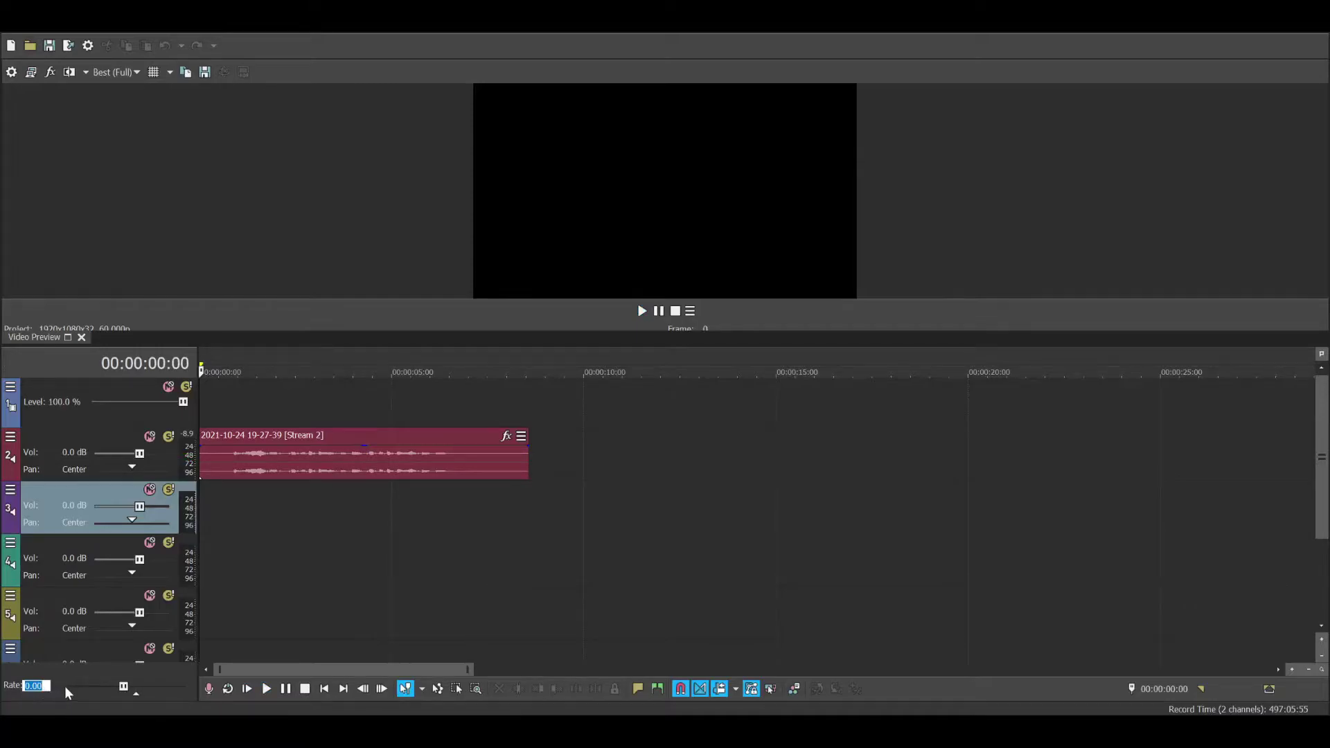
{"action": "type", "text": "2"}
{"action": "key", "text": "Return"}
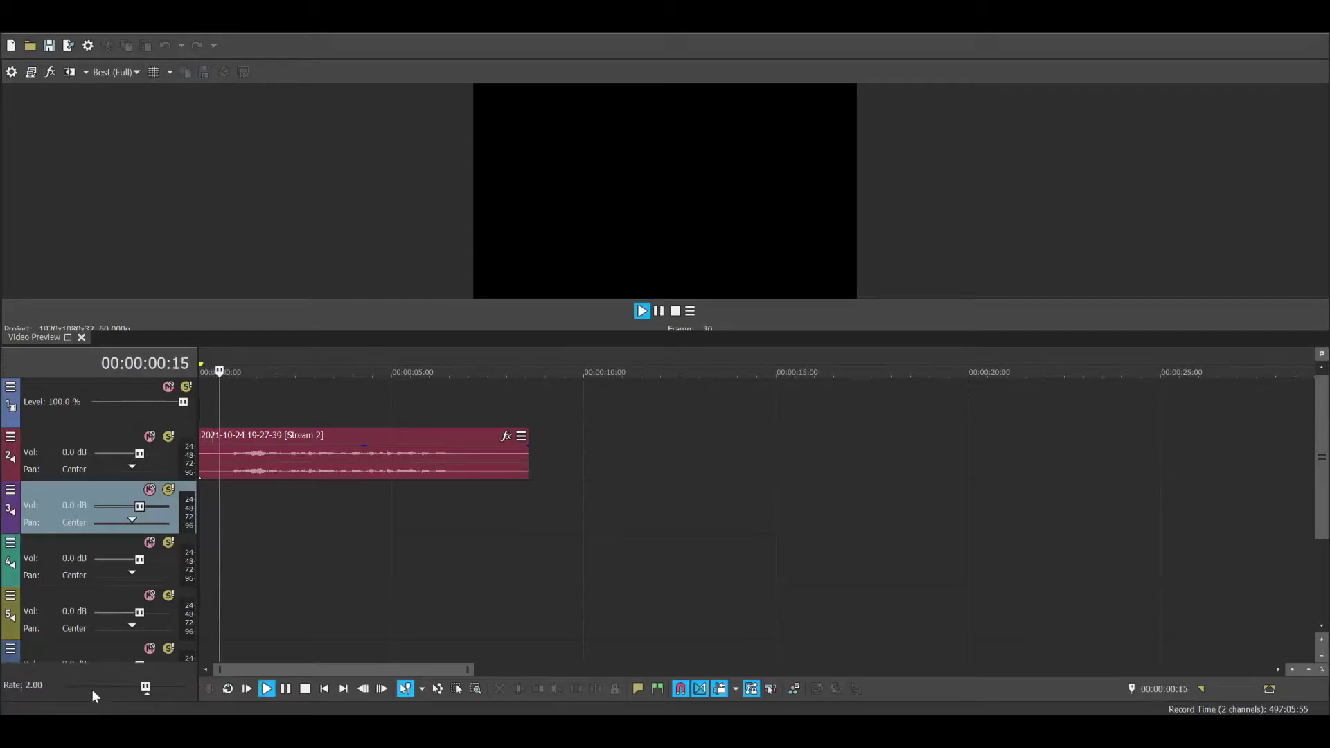
{"action": "left_click", "coordinate": [306, 690]}
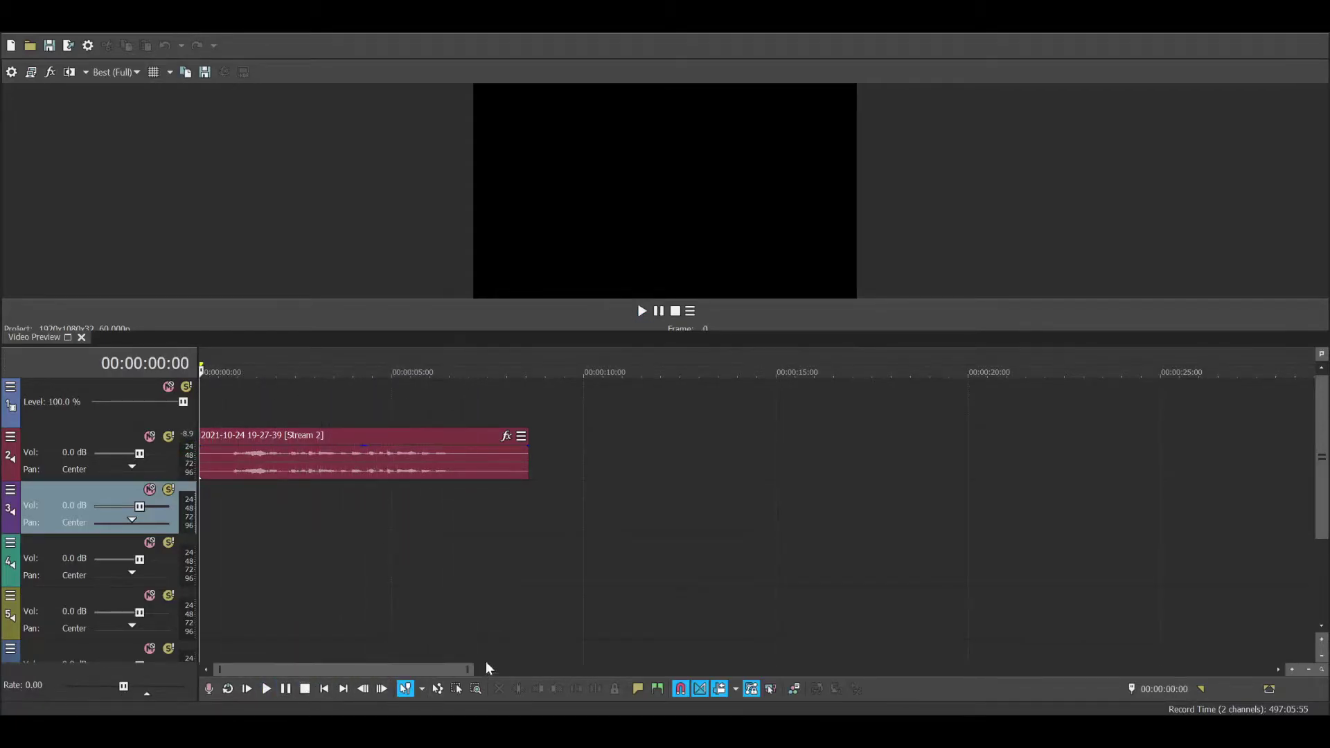
Lower the selected clip's pitch by 12 semitones and preview it again at rate 2 from the start.
{"action": "left_click", "coordinate": [367, 468]}
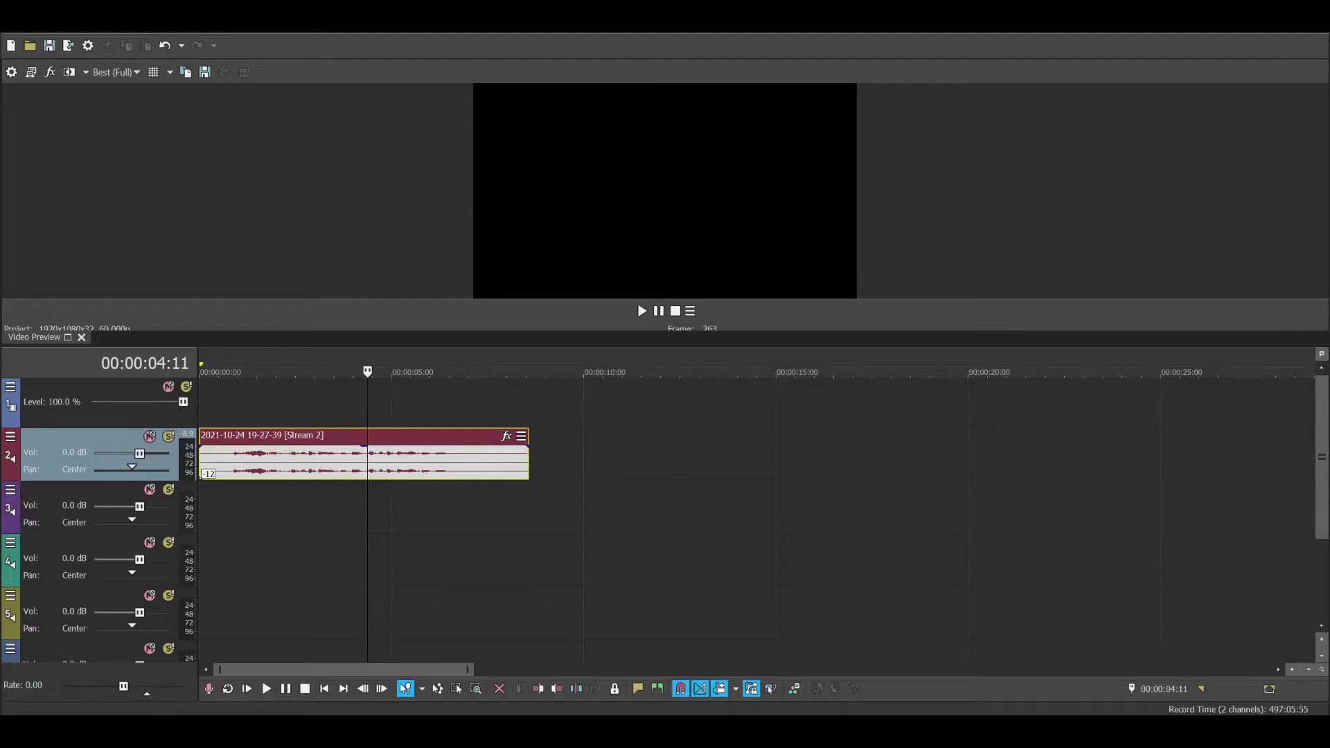
{"action": "left_click", "coordinate": [279, 468]}
{"action": "left_click", "coordinate": [290, 472]}
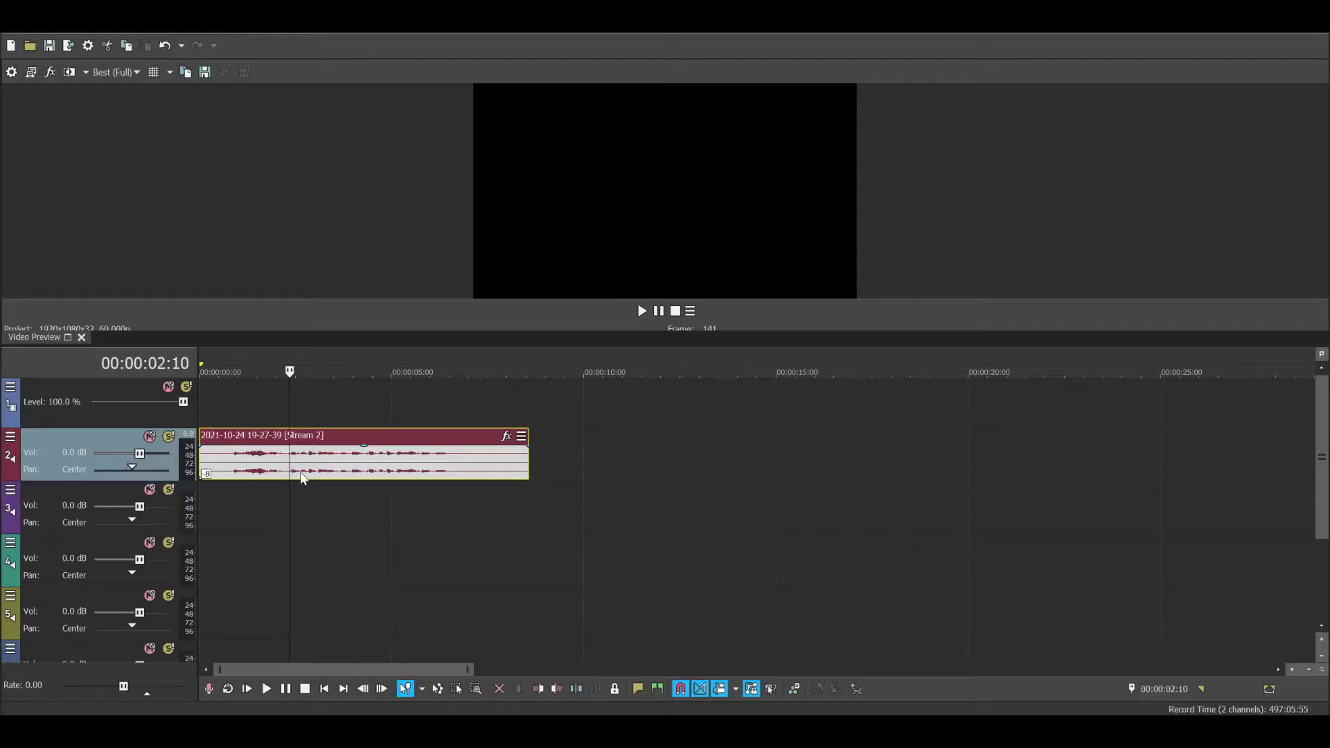
{"action": "left_click", "coordinate": [325, 689]}
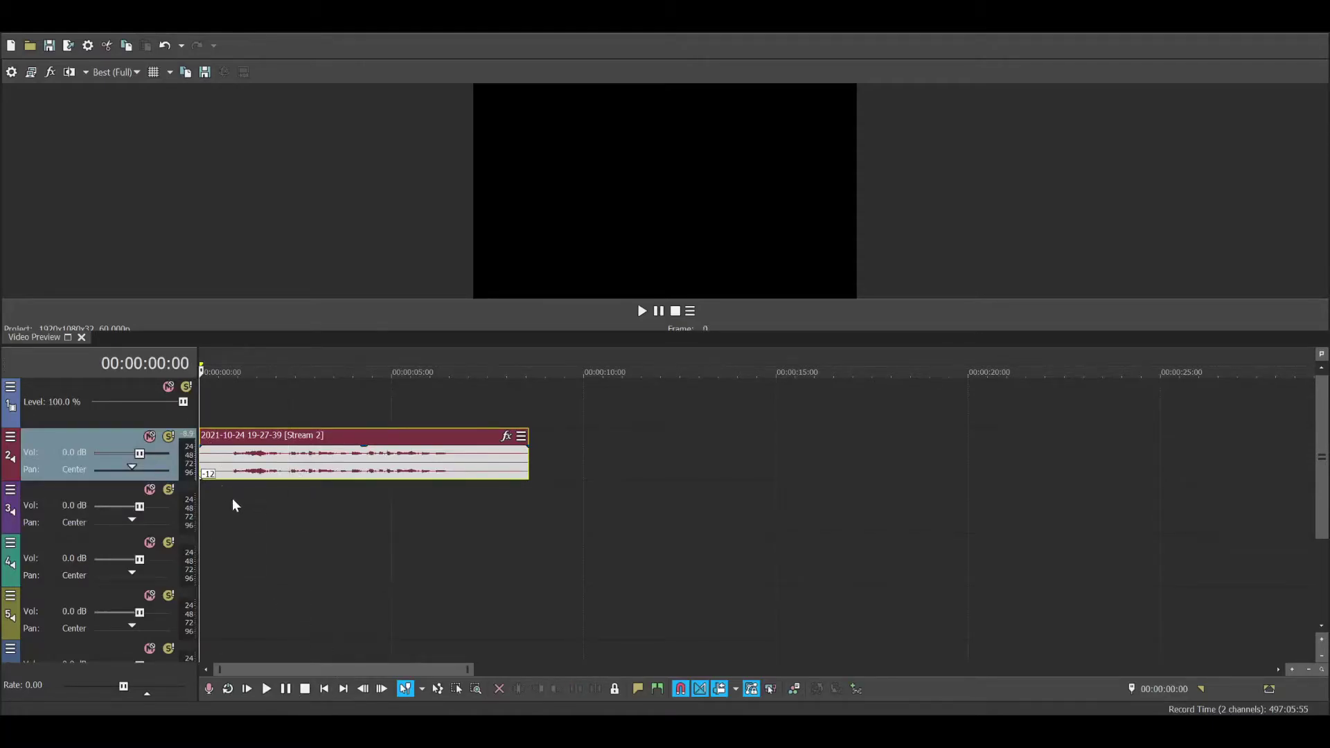
{"action": "key", "text": "l"}
{"action": "key", "text": "l"}
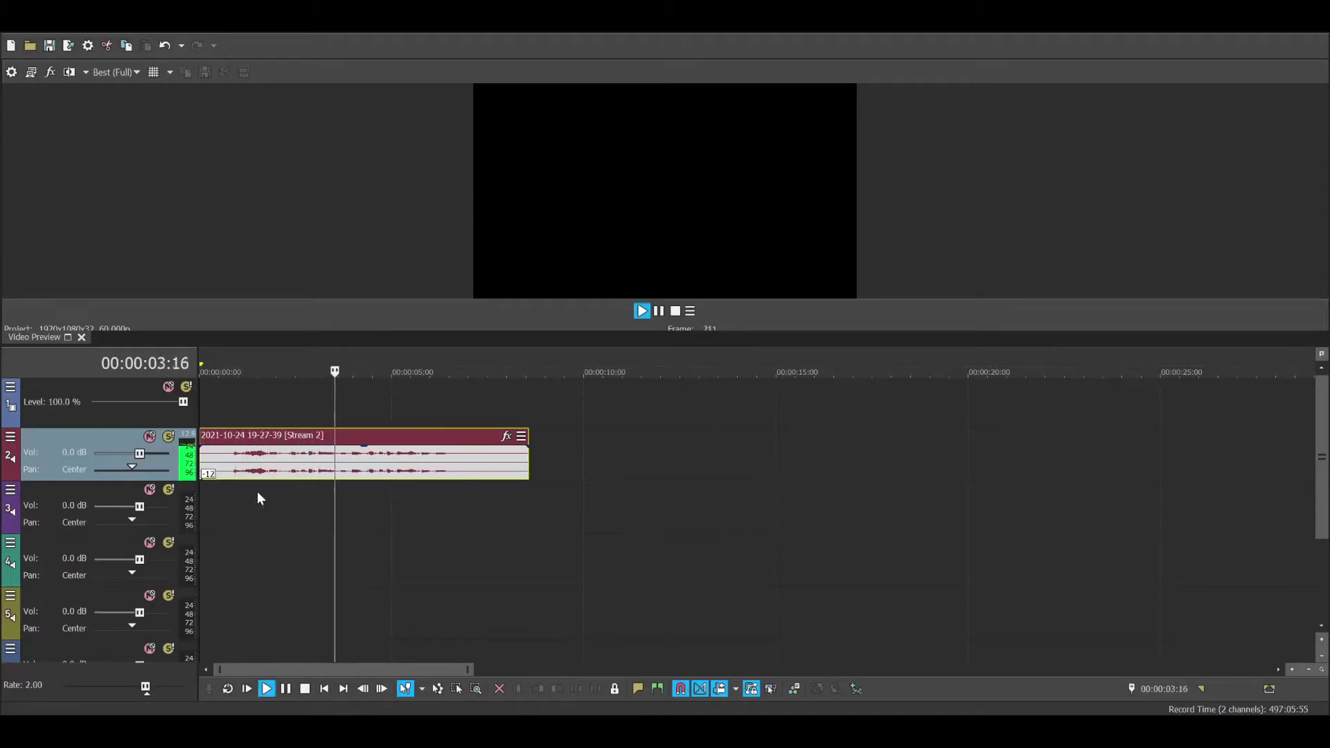
{"action": "left_click", "coordinate": [307, 689]}
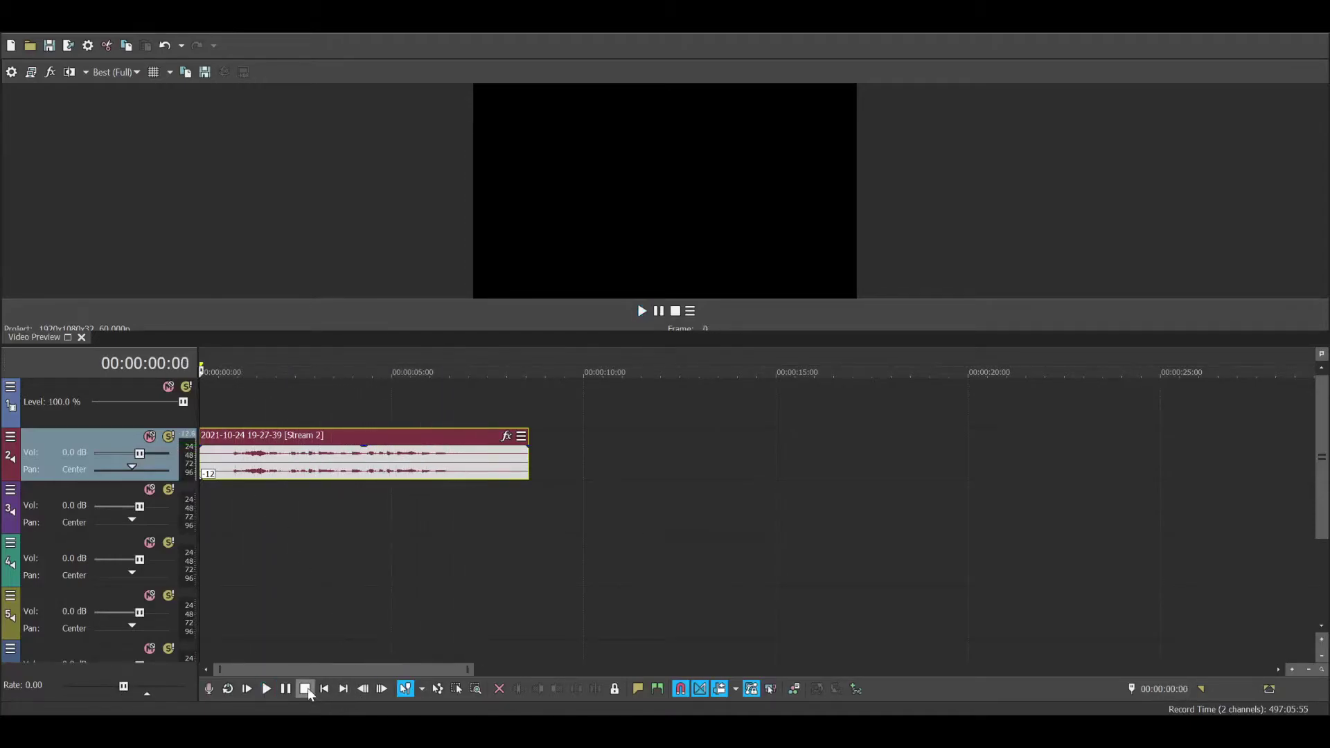
Preview the pitch-lowered clip at rate 1.5 from 00:00:01:09, then stop.
{"action": "left_click", "coordinate": [249, 474]}
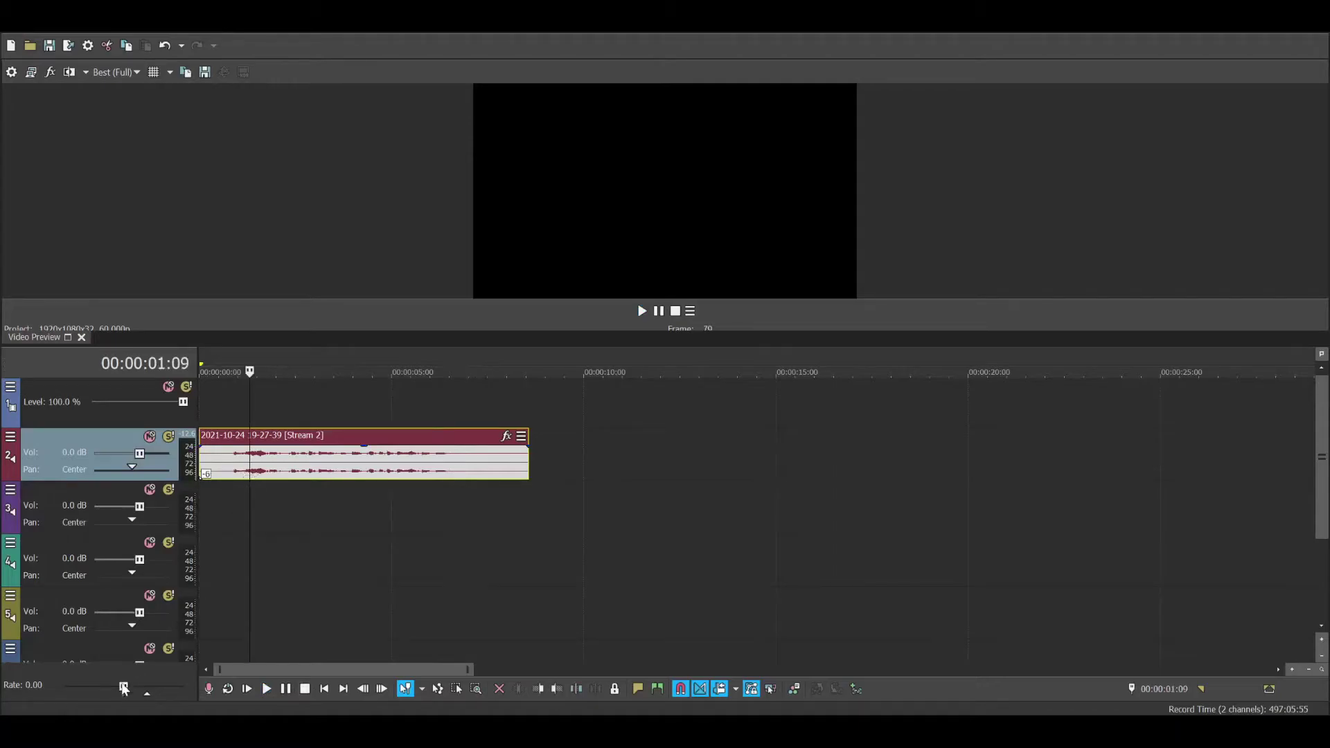
{"action": "double_click", "coordinate": [39, 688]}
{"action": "type", "text": "1.5"}
{"action": "key", "text": "Return"}
{"action": "key", "text": "space"}
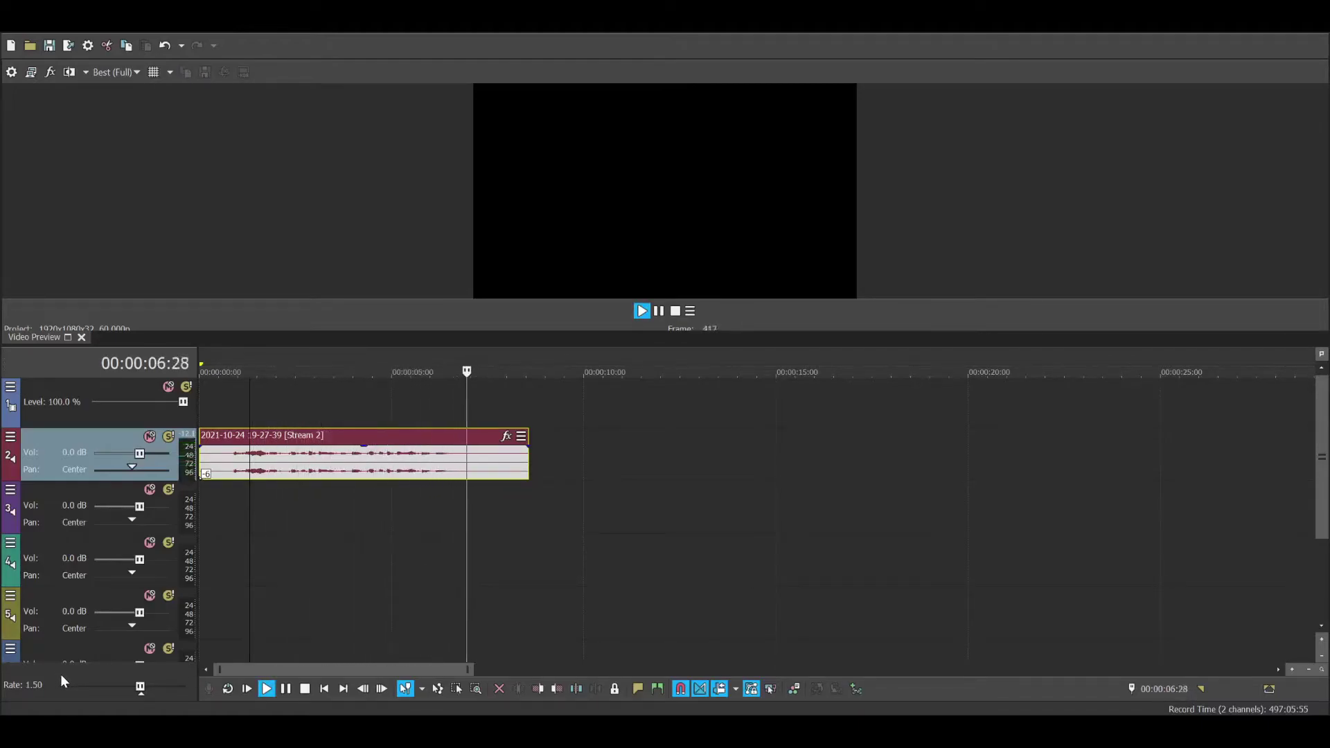
{"action": "left_click", "coordinate": [304, 690]}
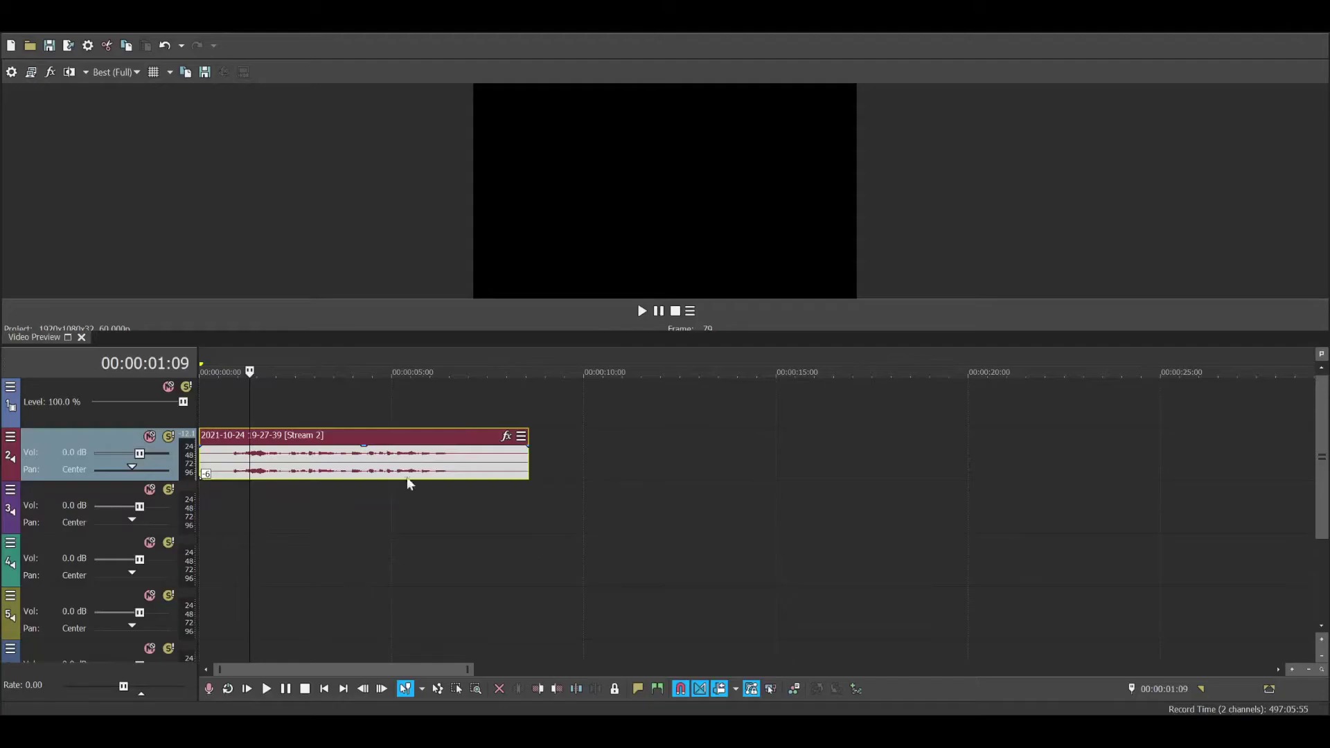
{"action": "scroll", "coordinate": [287, 486], "scroll_direction": "up", "scroll_amount": 2}
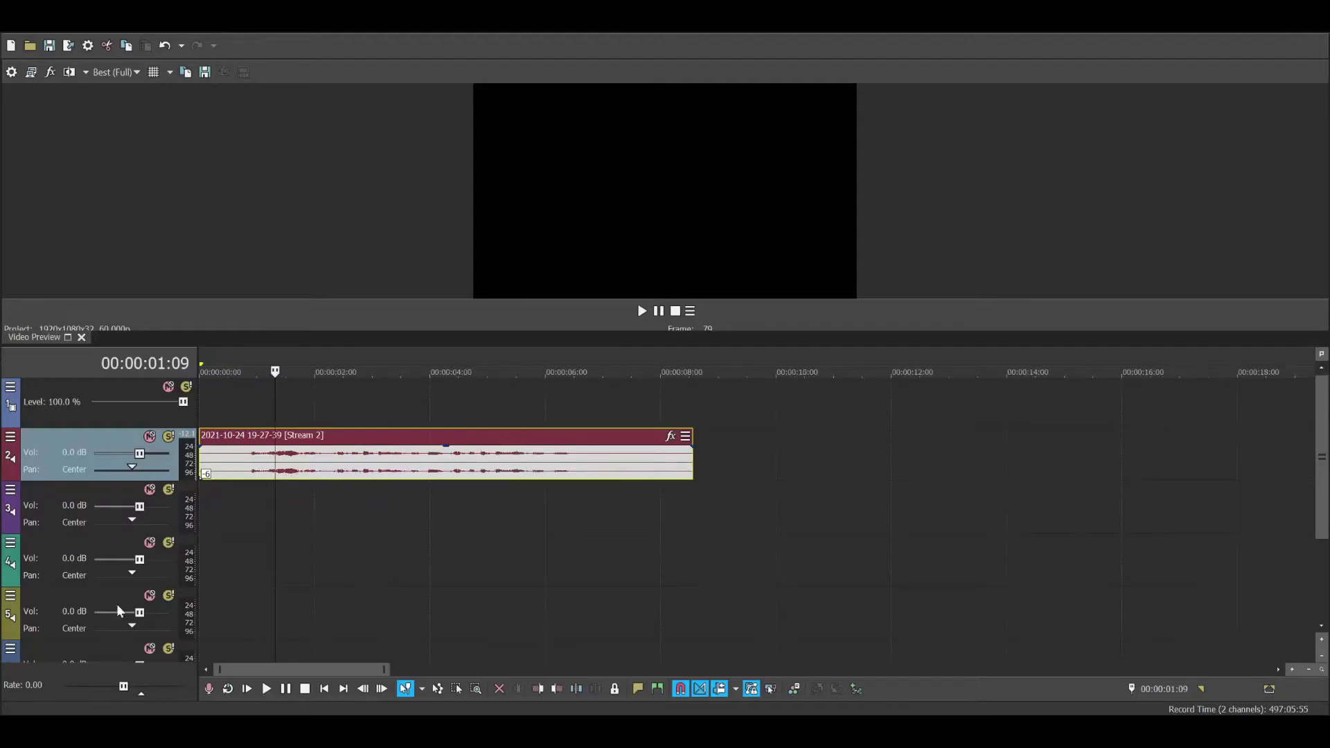
Split the clip with S near two, five and seven seconds, making four pieces.
{"action": "left_click", "coordinate": [257, 468]}
{"action": "left_click", "coordinate": [329, 476]}
{"action": "key", "text": "s"}
{"action": "left_click", "coordinate": [440, 478]}
{"action": "left_click", "coordinate": [490, 475]}
{"action": "key", "text": "s"}
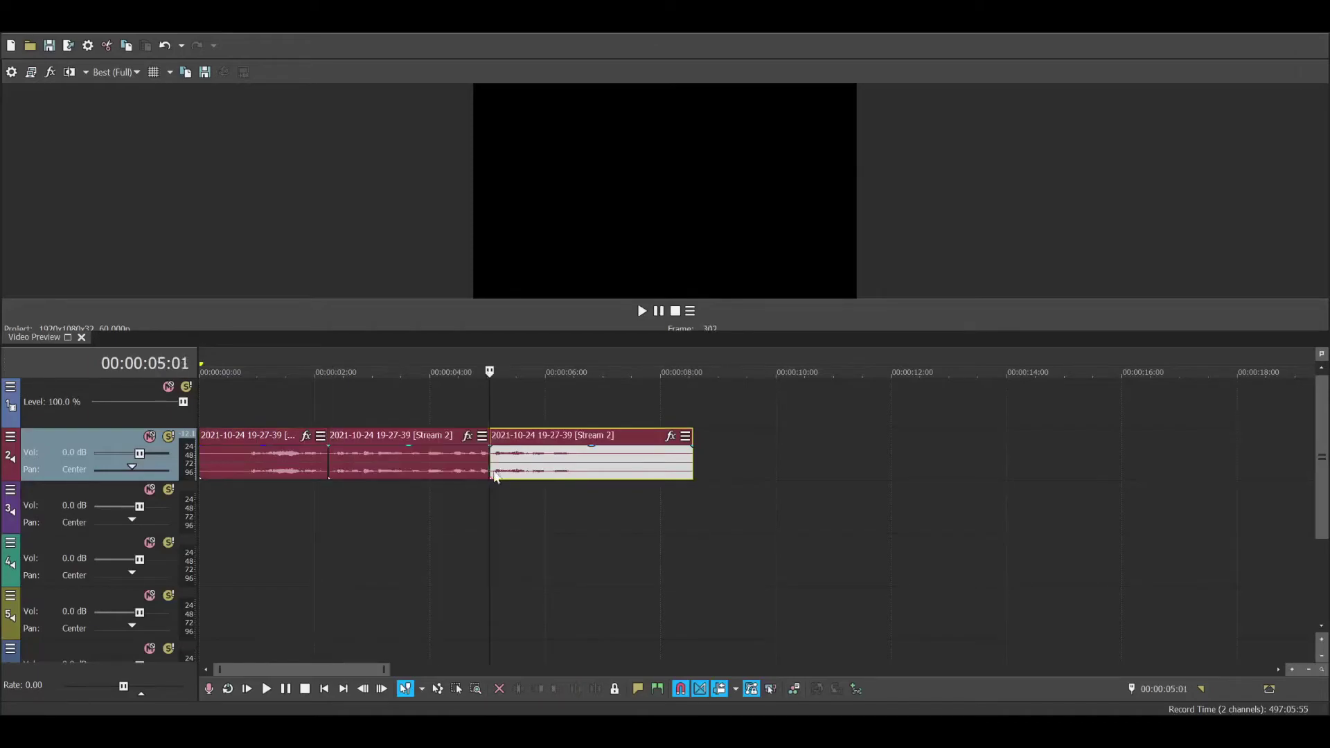
{"action": "left_click", "coordinate": [632, 475]}
{"action": "key", "text": "s"}
Ctrl-select all four split audio events.
{"action": "left_click", "coordinate": [736, 478]}
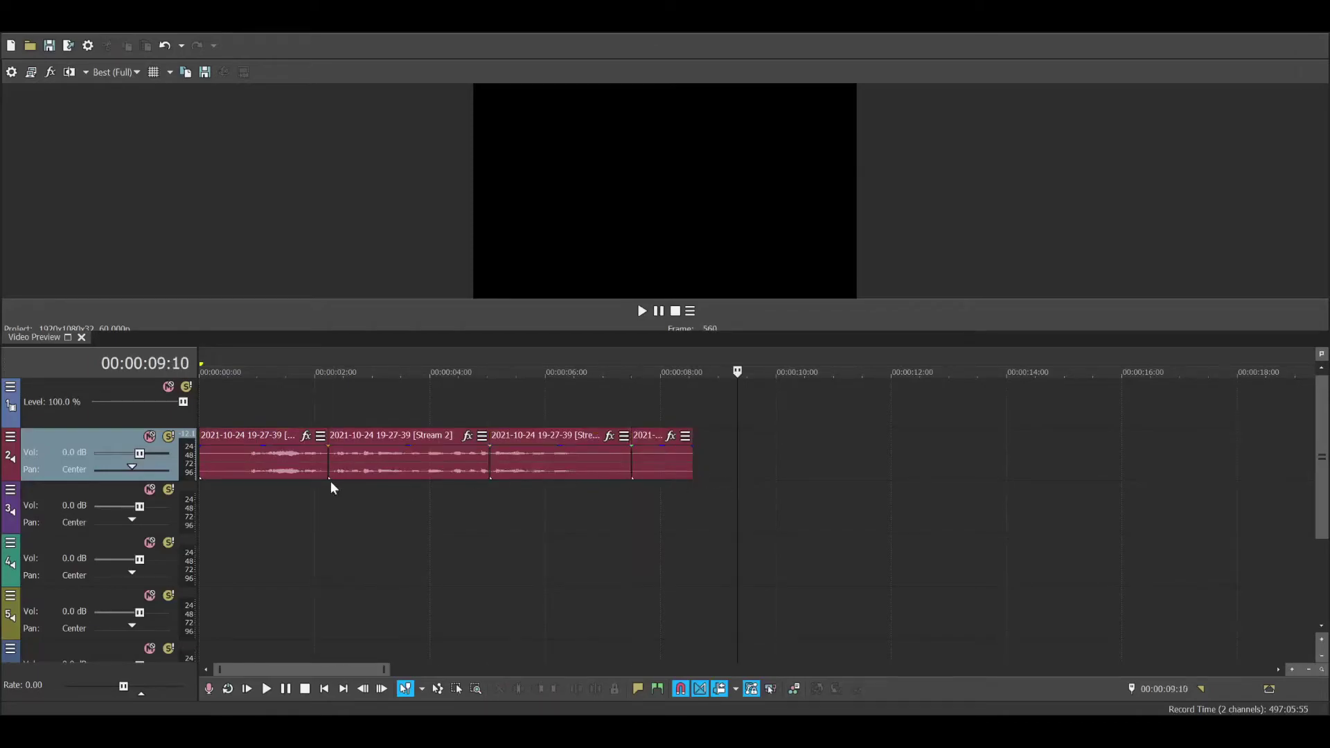
{"action": "left_click", "coordinate": [258, 474]}
{"action": "left_click", "coordinate": [678, 480], "text": "shift"}
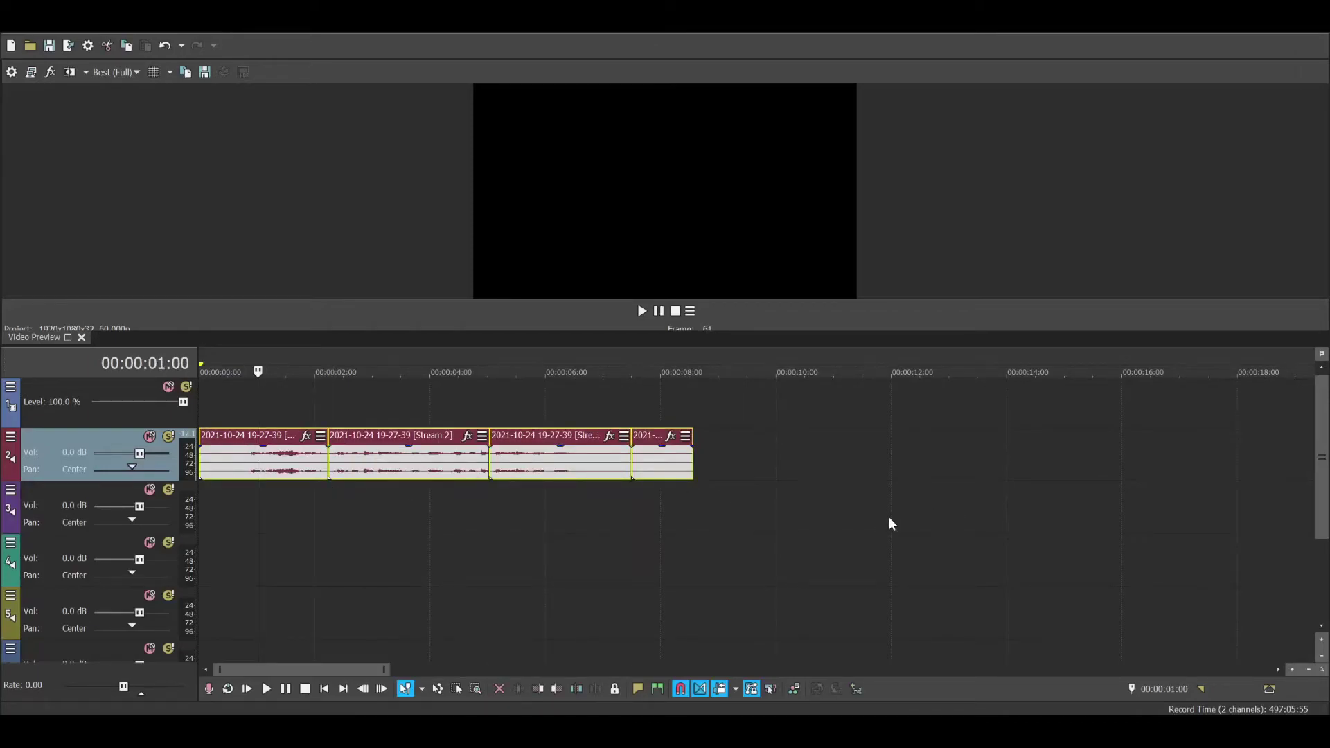